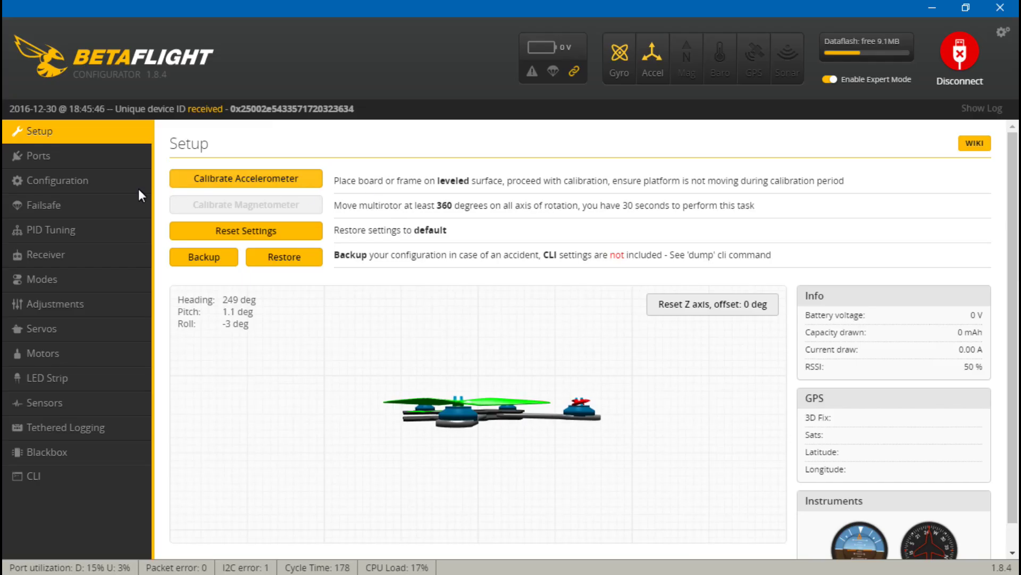
# - Check the LED_STRIP feature's setting among the other features in the flight controller configuration
pyautogui.click(60, 184)
pyautogui.scroll(-15, 579, 312)
pyautogui.scroll(-1, 579, 312)
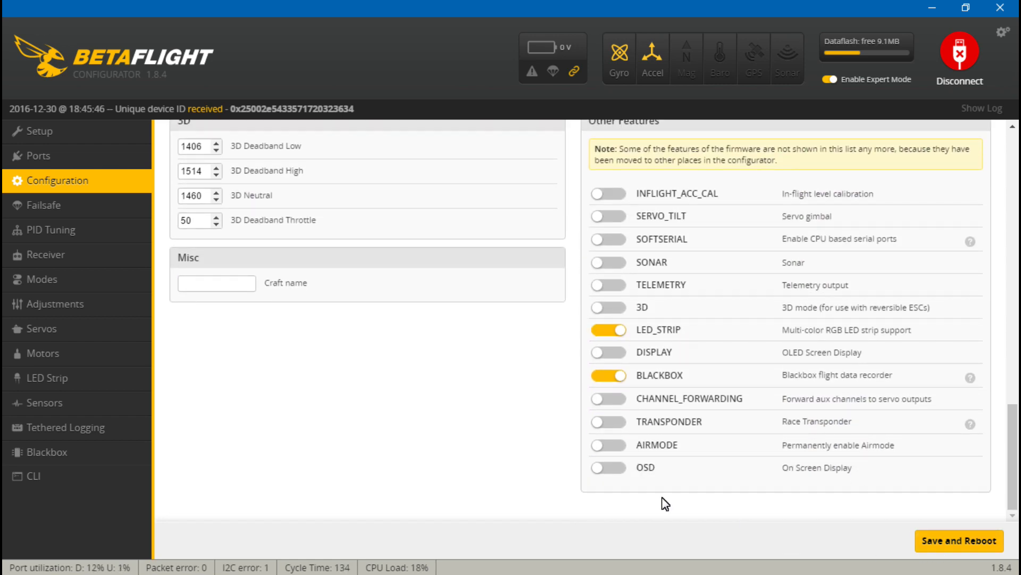
# - In the LED strip setup, number the wiring clockwise along the grid edges: 0–7 bottom, 8–15 left, 16–23 top and 24–31 right
pyautogui.click(60, 378)
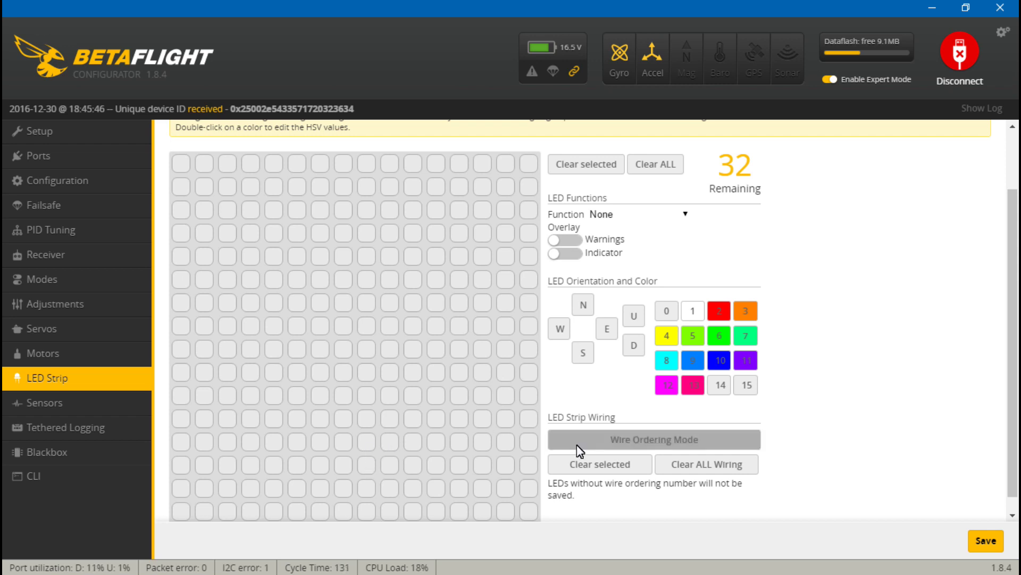
pyautogui.click(623, 446)
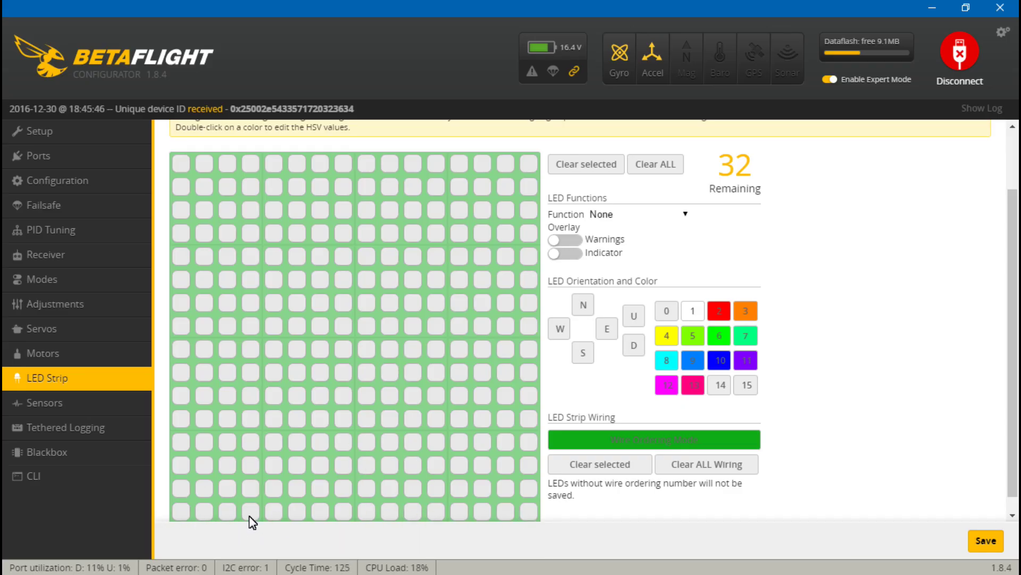
pyautogui.click(438, 512)
pyautogui.click(415, 513)
pyautogui.click(390, 512)
pyautogui.click(366, 512)
pyautogui.click(344, 511)
pyautogui.click(320, 512)
pyautogui.click(297, 511)
pyautogui.click(274, 512)
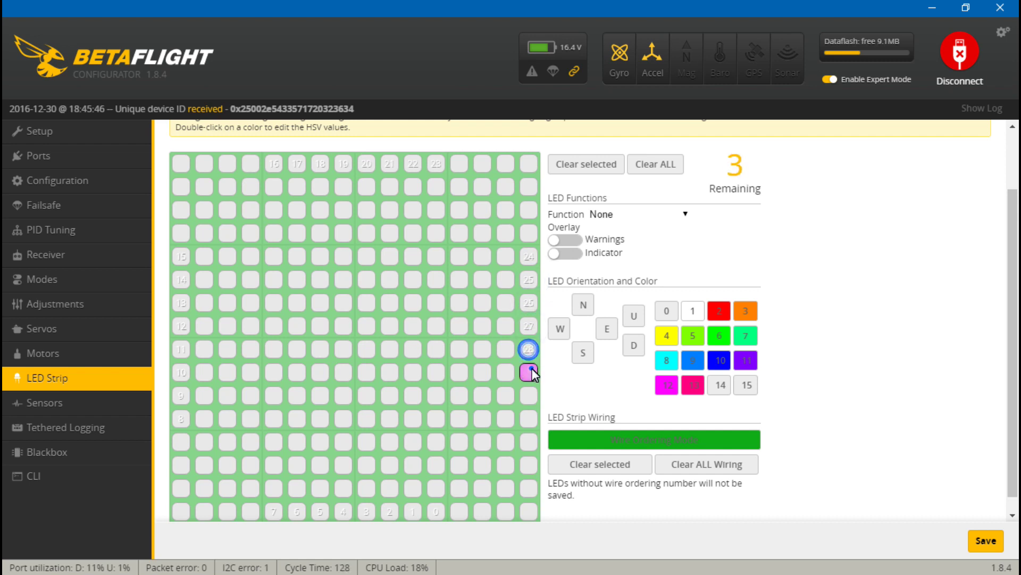
pyautogui.click(531, 373)
pyautogui.click(531, 395)
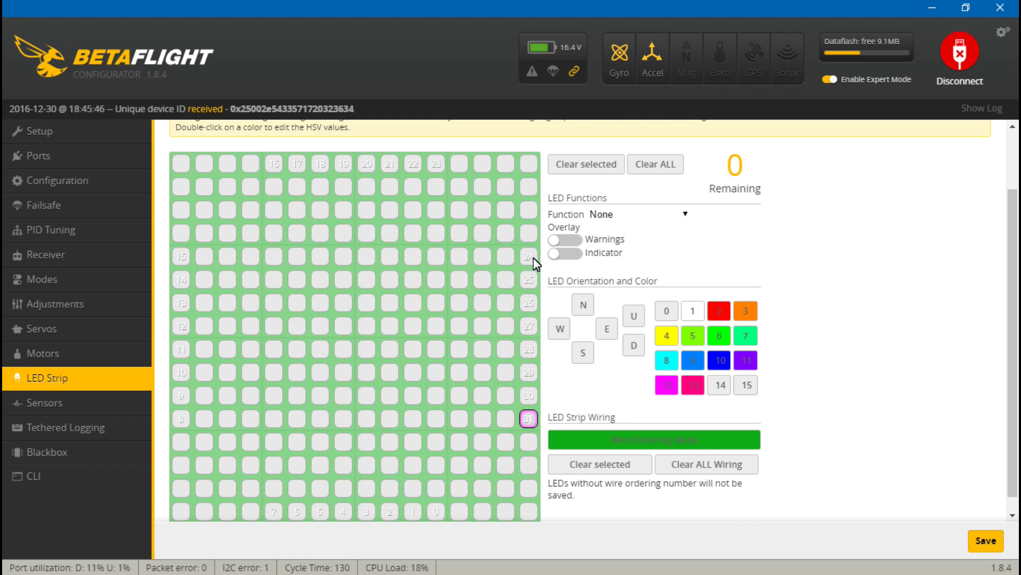
# - Give LED 0 in the bottom row the Color function and assign it blue, color 10
pyautogui.click(436, 511)
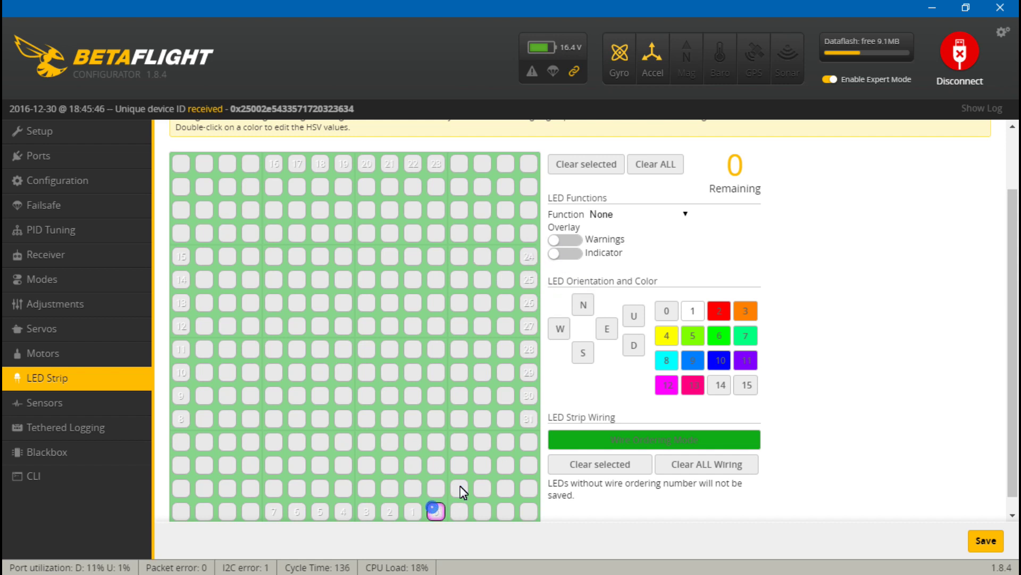
pyautogui.click(681, 209)
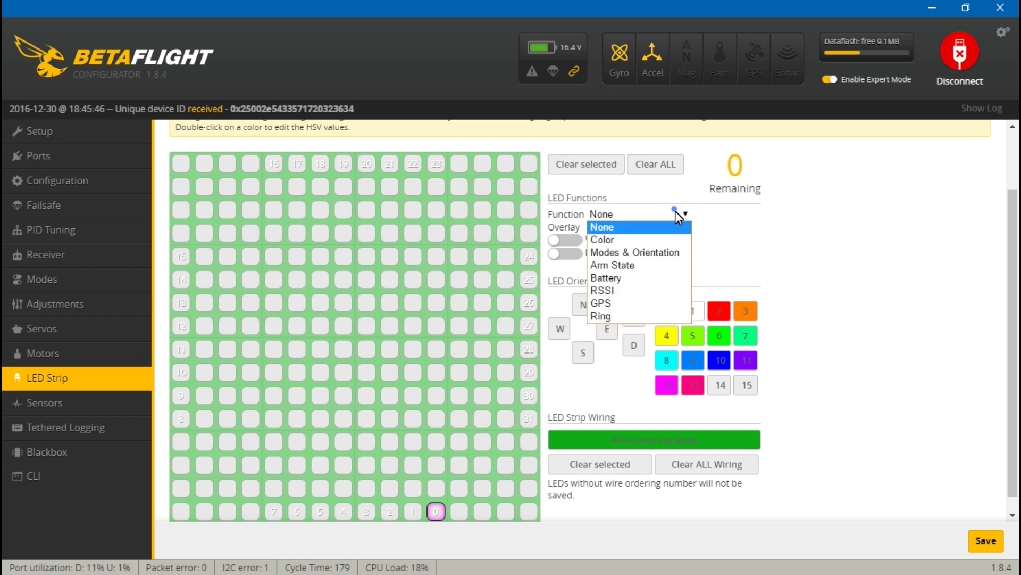
pyautogui.click(606, 237)
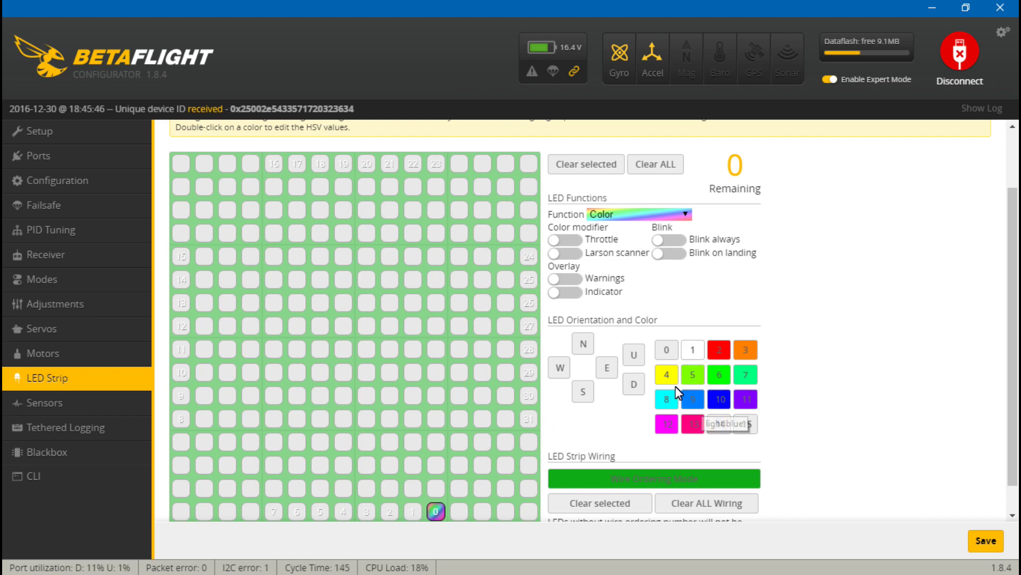
pyautogui.click(717, 378)
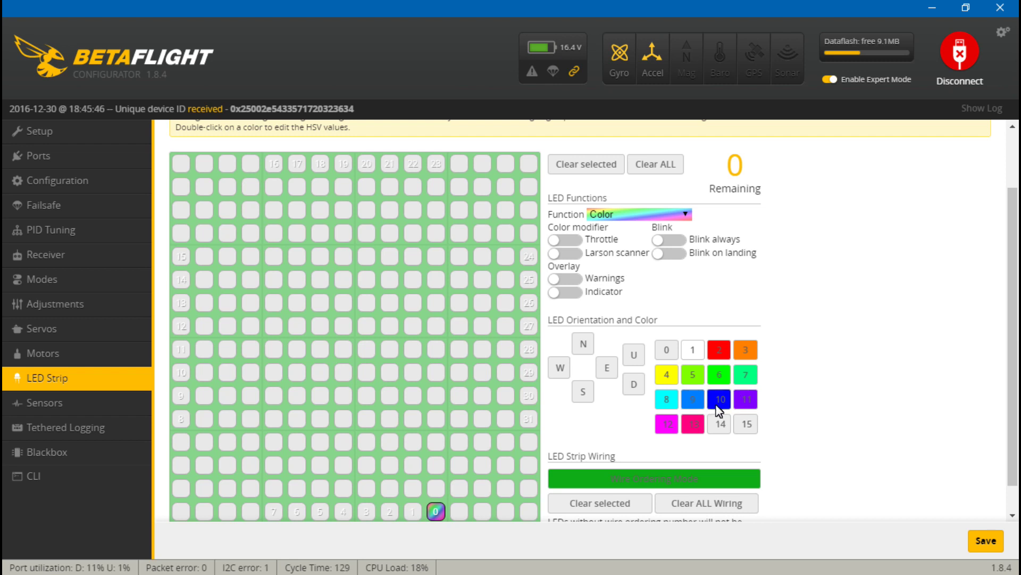
pyautogui.click(723, 406)
# - Give LEDs 1 and 2 in the bottom row the Color function with blue, color 10
pyautogui.click(412, 511)
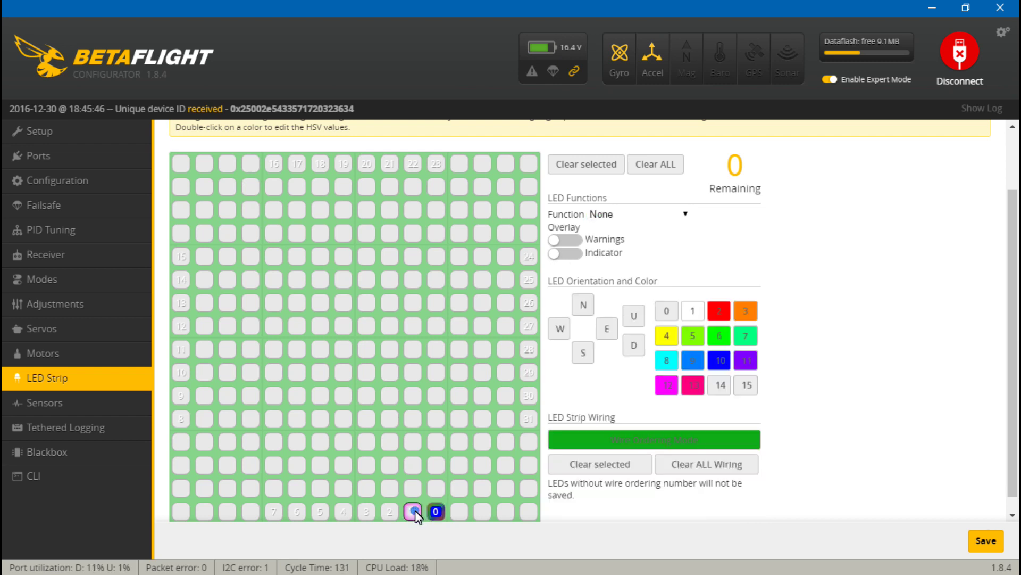
pyautogui.click(653, 220)
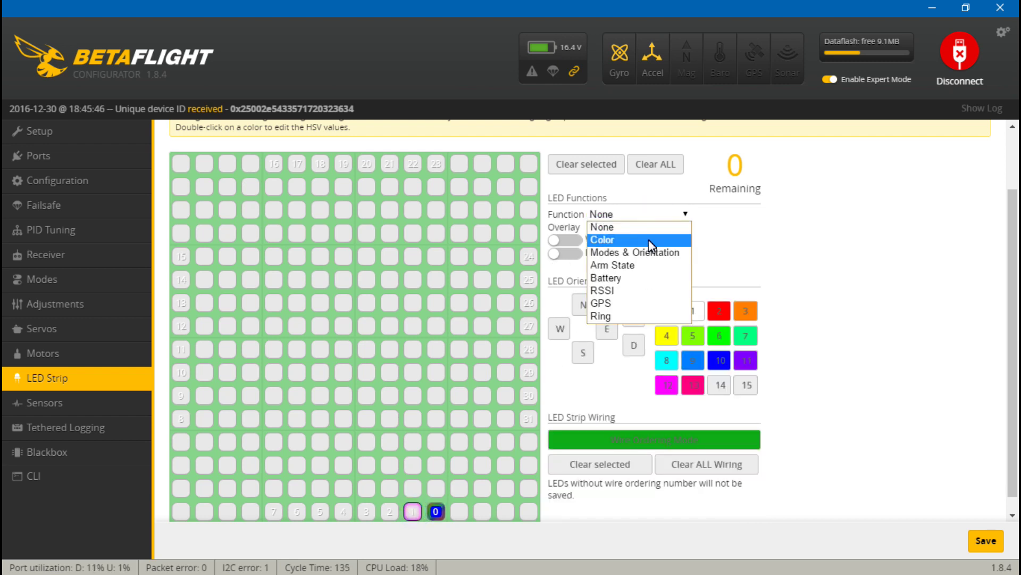
pyautogui.click(649, 240)
pyautogui.click(718, 406)
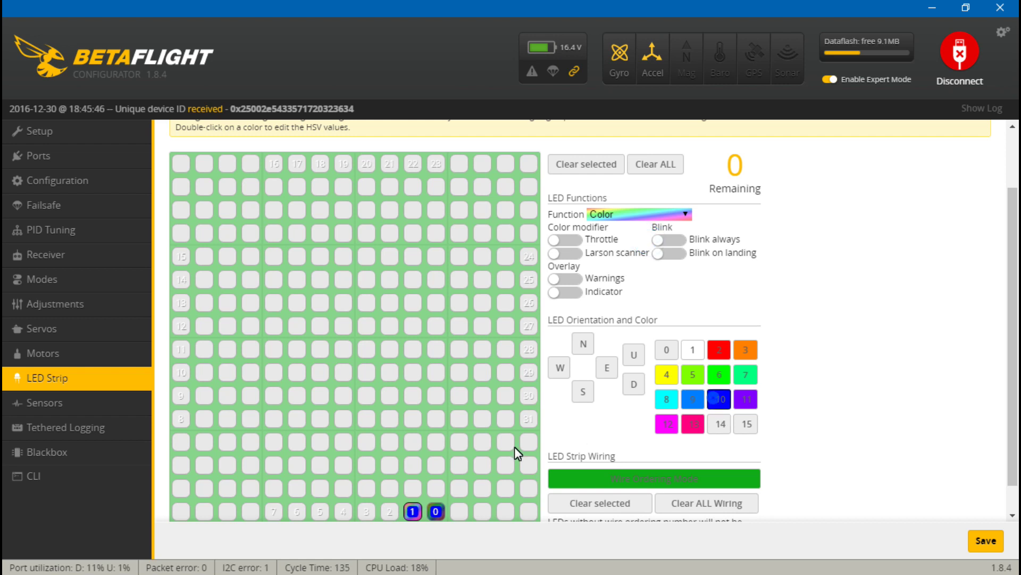
pyautogui.click(389, 511)
pyautogui.click(639, 214)
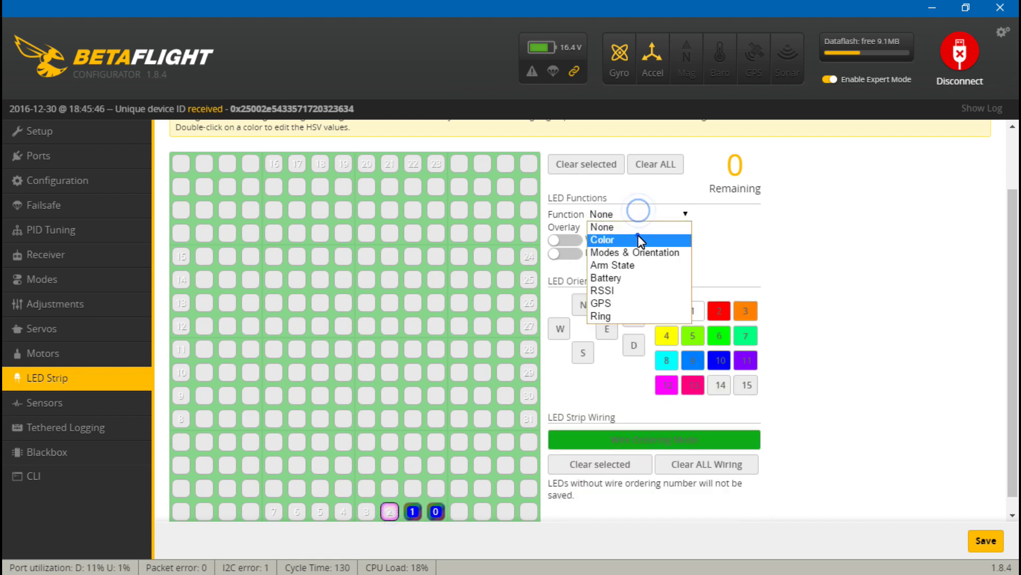
pyautogui.click(637, 235)
pyautogui.click(717, 401)
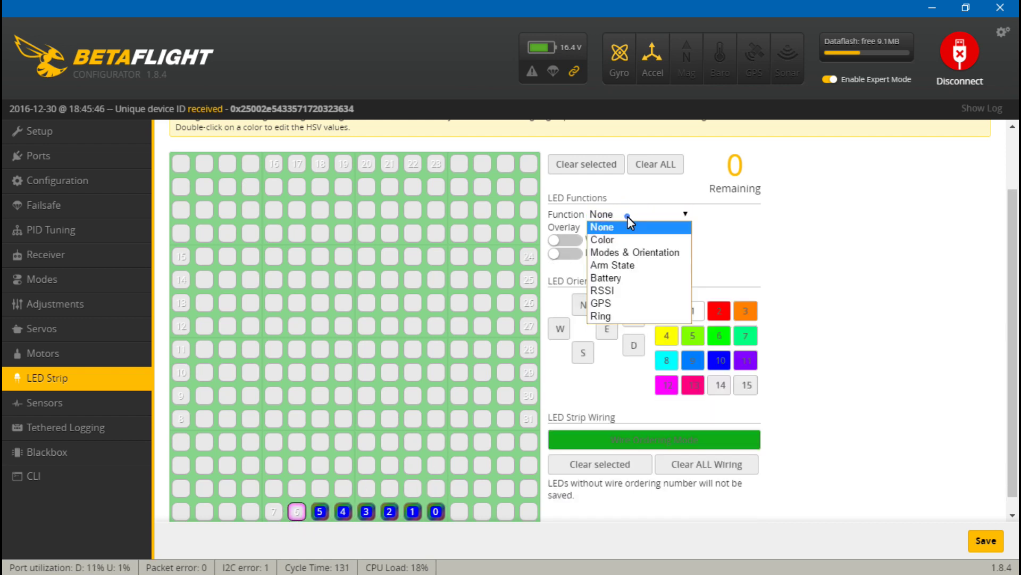
# - Apply the Color function with blue, color 10, to the LEDs of the grid's left column and top row
pyautogui.click(181, 325)
pyautogui.click(601, 214)
pyautogui.click(609, 239)
pyautogui.click(720, 361)
pyautogui.click(611, 213)
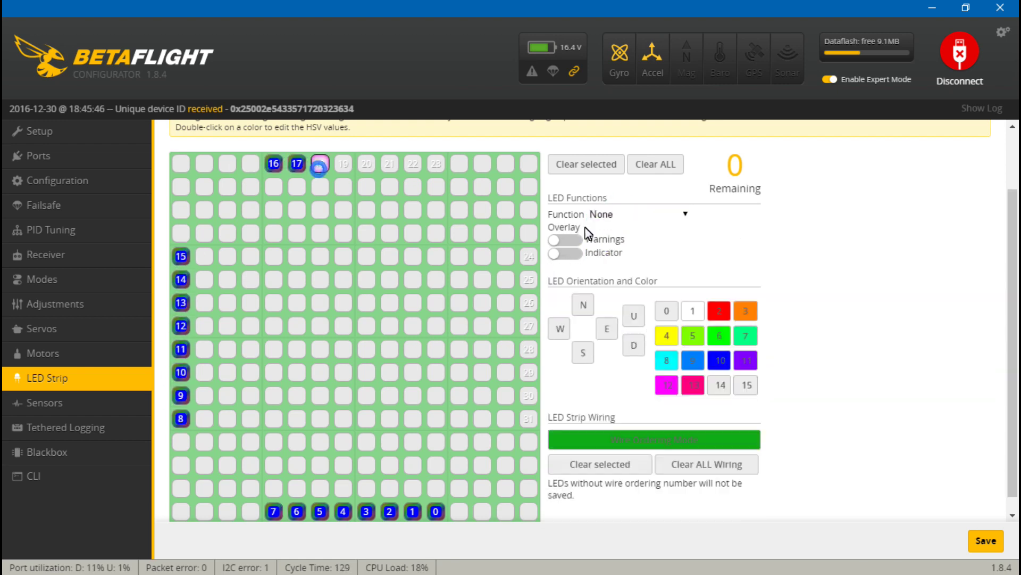
pyautogui.click(609, 239)
pyautogui.click(720, 360)
# - Apply the Color function with blue, color 10, to LEDs 24 through 31 in the grid's right column
pyautogui.click(529, 256)
pyautogui.click(638, 214)
pyautogui.click(610, 240)
pyautogui.click(721, 399)
pyautogui.click(529, 279)
pyautogui.click(530, 326)
pyautogui.click(529, 372)
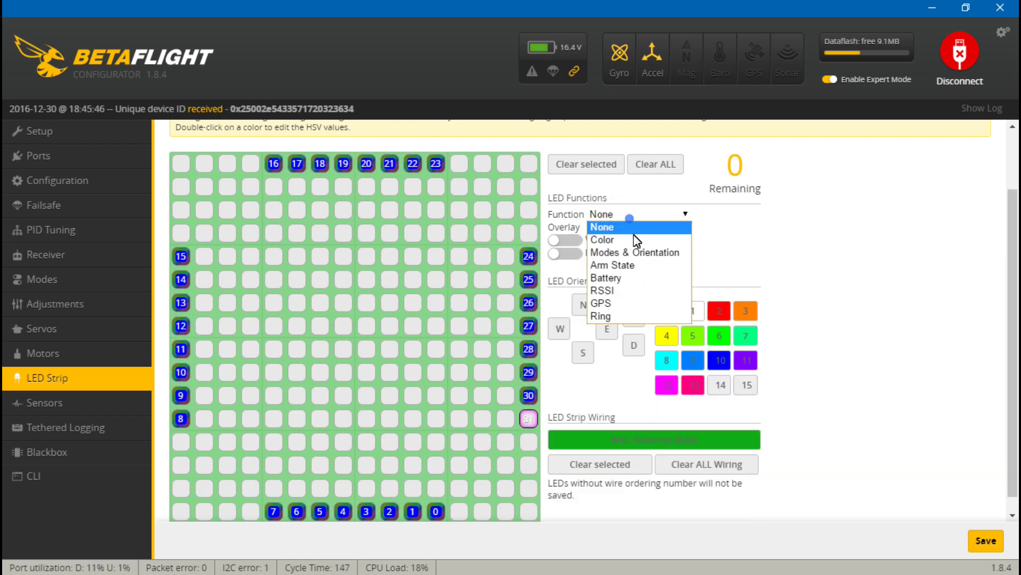
pyautogui.click(529, 395)
pyautogui.click(529, 419)
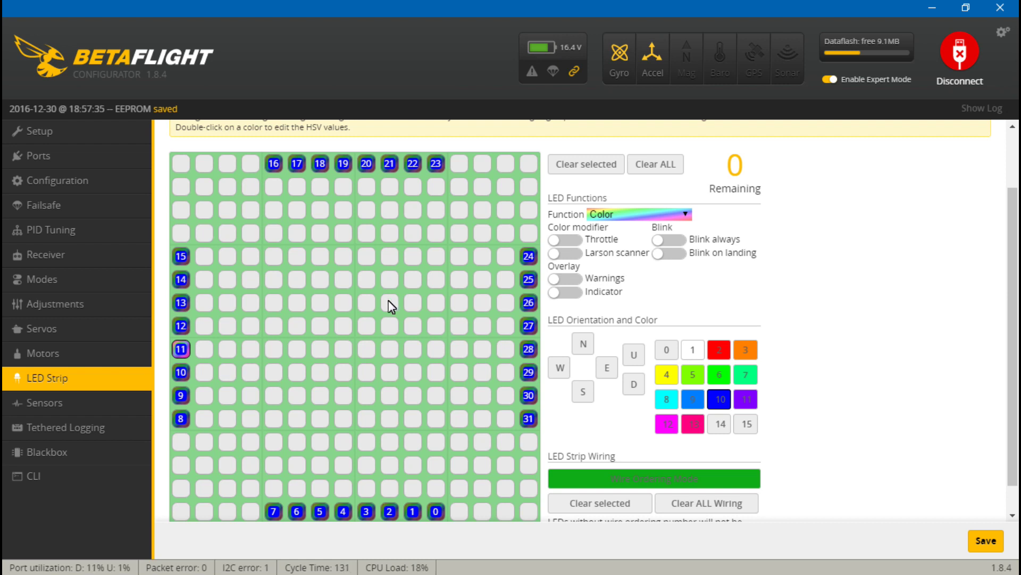
# - Turn on the Throttle color modifier for the bottom-row LEDs, starting with LEDs 0 and 1
pyautogui.click(435, 511)
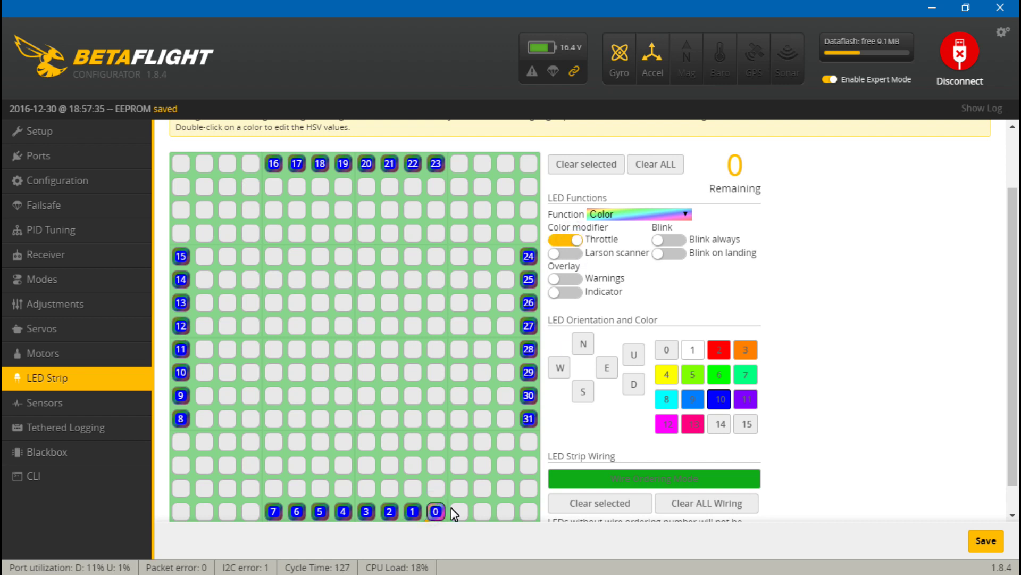
pyautogui.click(412, 511)
pyautogui.click(560, 238)
# - Turn on Blink always for the bottom-row LEDs 0 through 7
pyautogui.click(437, 516)
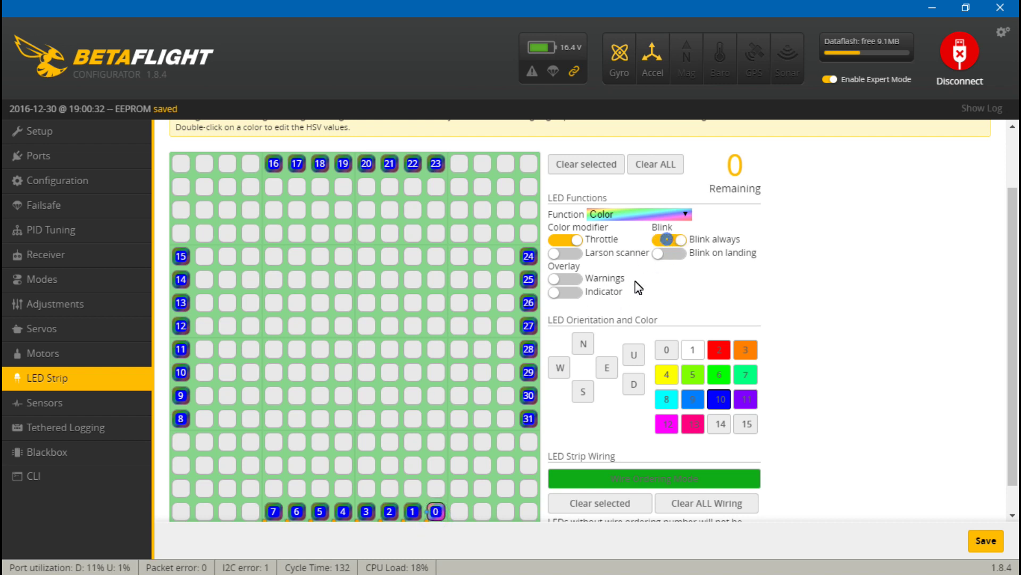
pyautogui.click(412, 511)
pyautogui.click(665, 239)
pyautogui.click(273, 512)
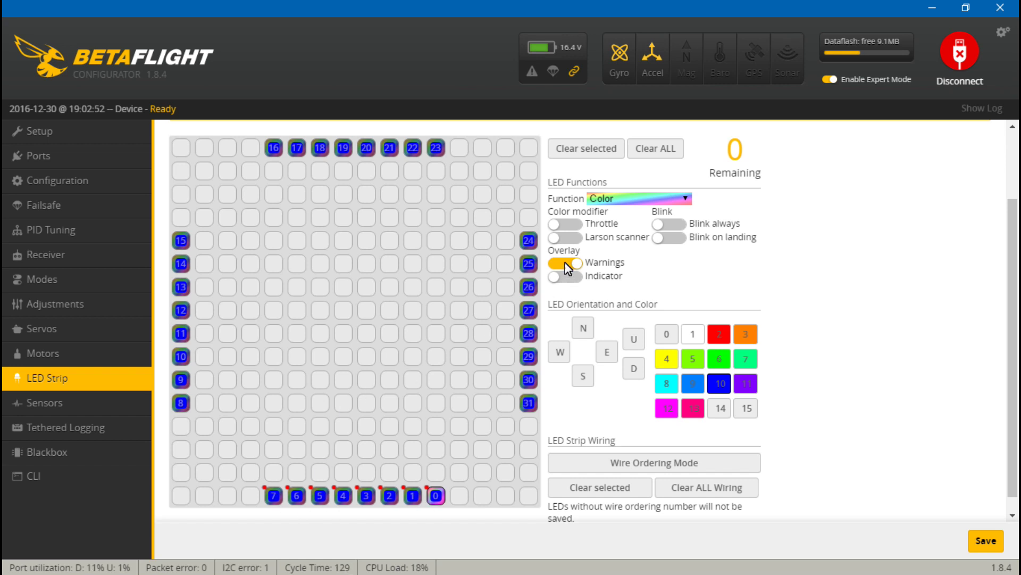
# - Raise the Warning Cell Voltage in the configuration's battery voltage settings
pyautogui.click(343, 495)
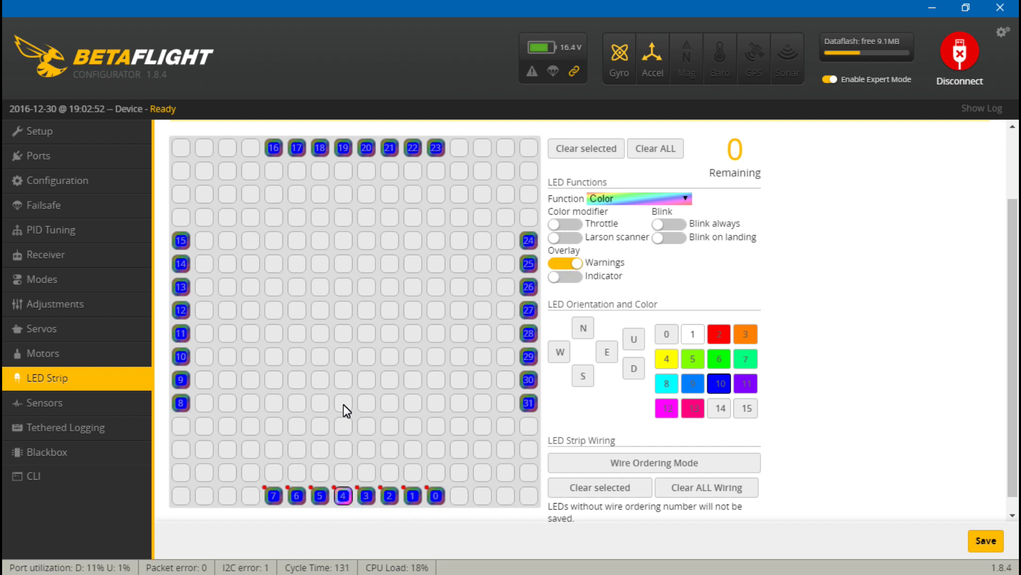
pyautogui.click(43, 188)
pyautogui.scroll(-4, 581, 368)
pyautogui.scroll(-3, 581, 367)
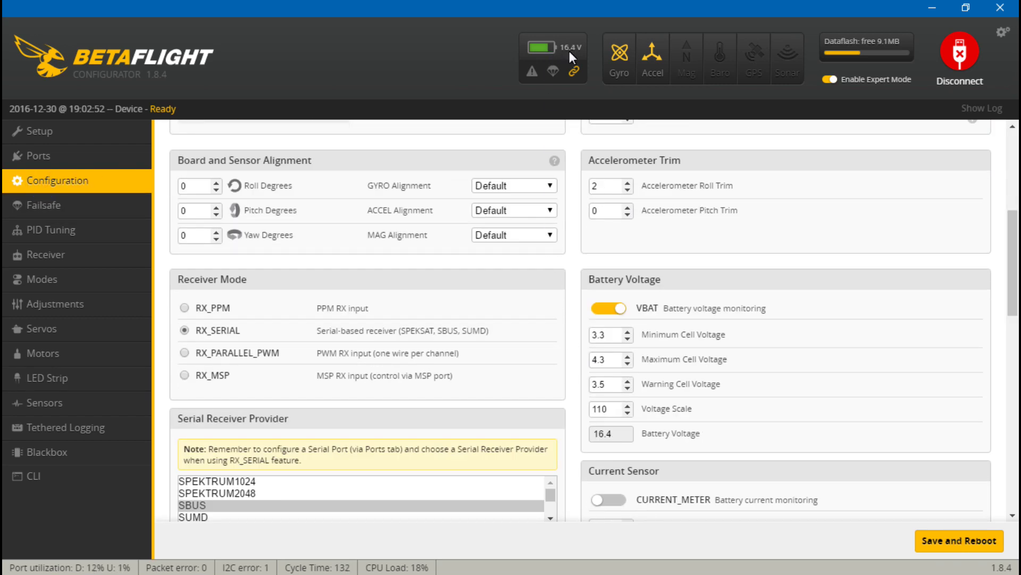
pyautogui.doubleClick(628, 381)
pyautogui.doubleClick(628, 381)
pyautogui.click(628, 381)
pyautogui.doubleClick(628, 381)
pyautogui.click(628, 381)
pyautogui.doubleClick(627, 381)
pyautogui.click(627, 381)
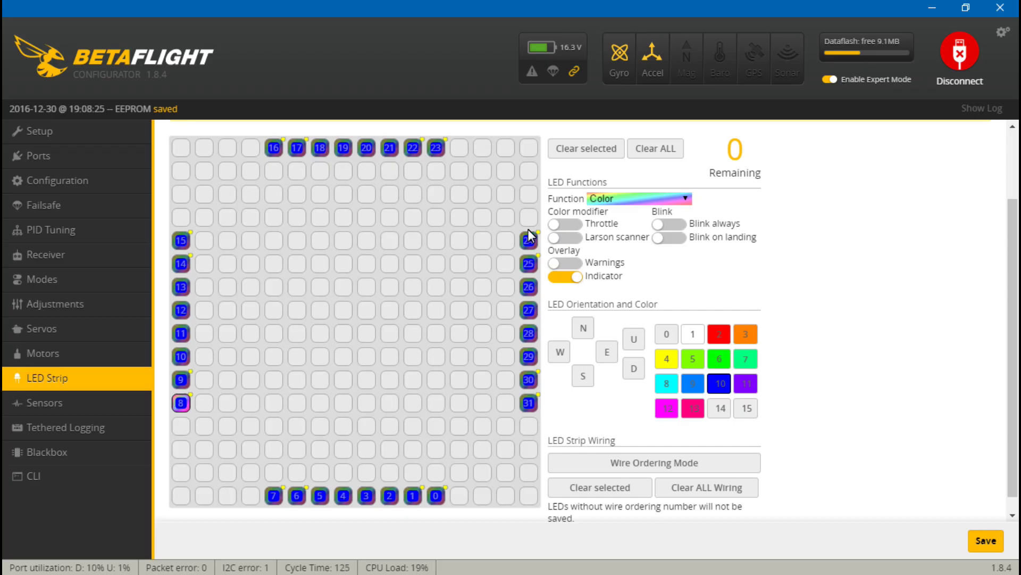
# - Set the function of the four middle LEDs on each edge of the grid to Modes & Orientation
pyautogui.click(686, 202)
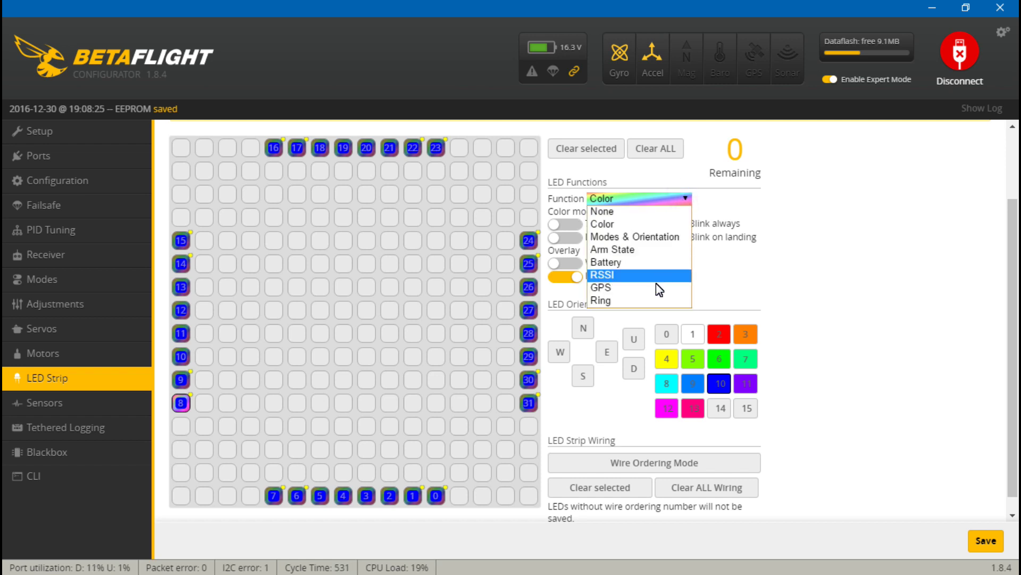
pyautogui.click(658, 243)
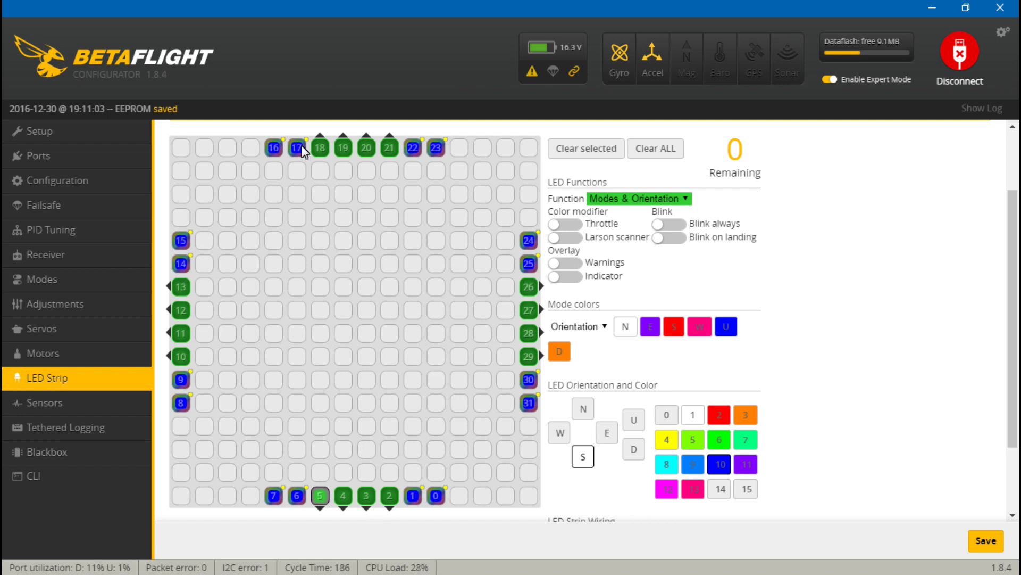
pyautogui.click(529, 240)
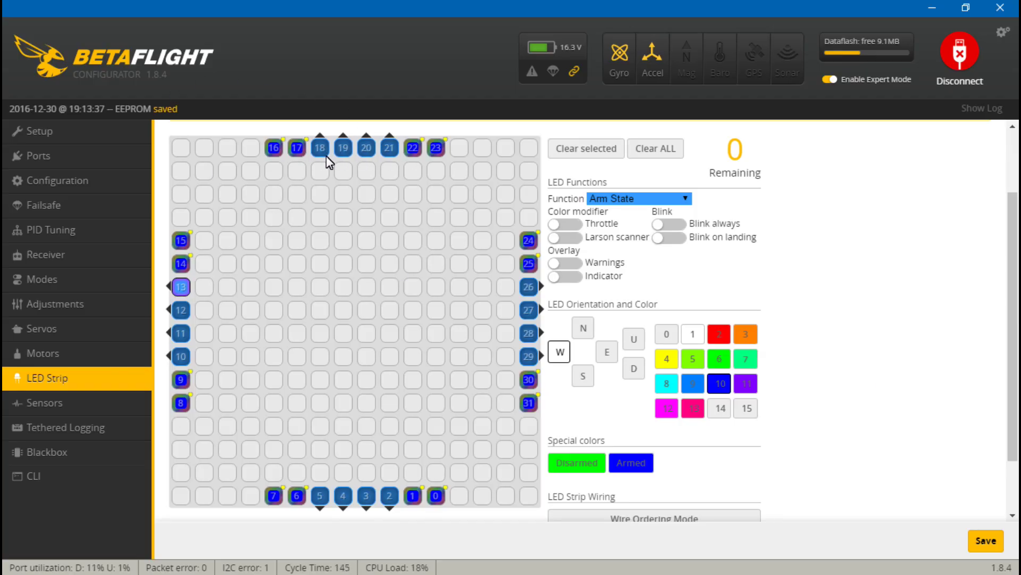
pyautogui.click(609, 199)
pyautogui.click(607, 198)
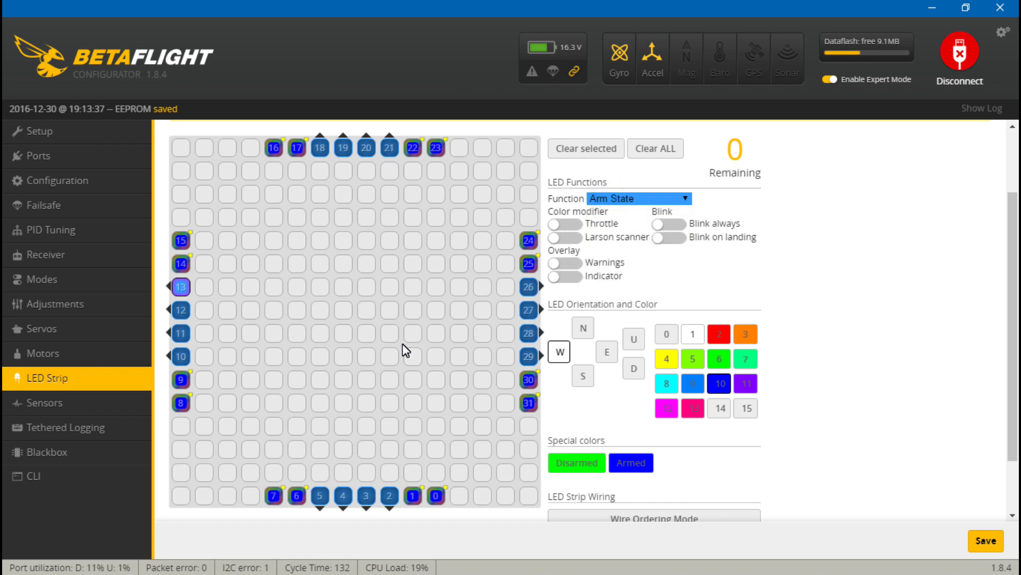